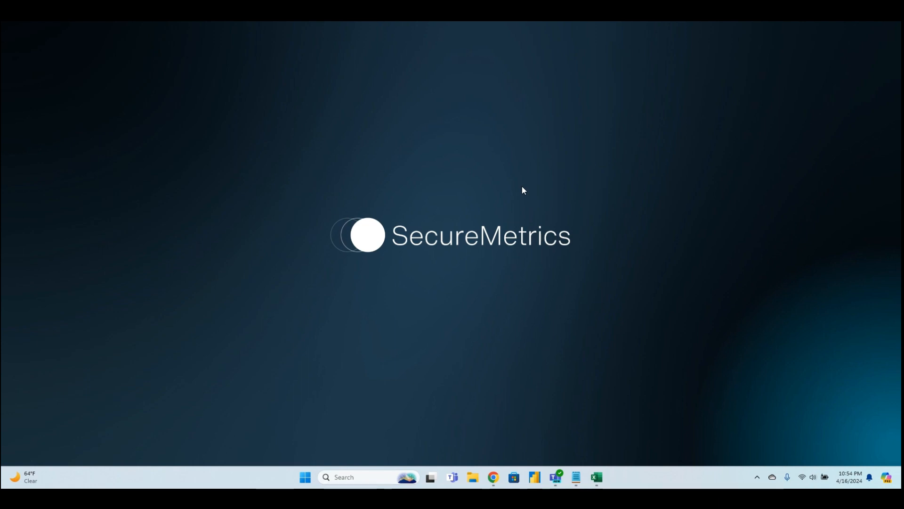
- Switch to the Risk Register report in Chrome and open the dialog for connecting your own data
left_click(493, 476)
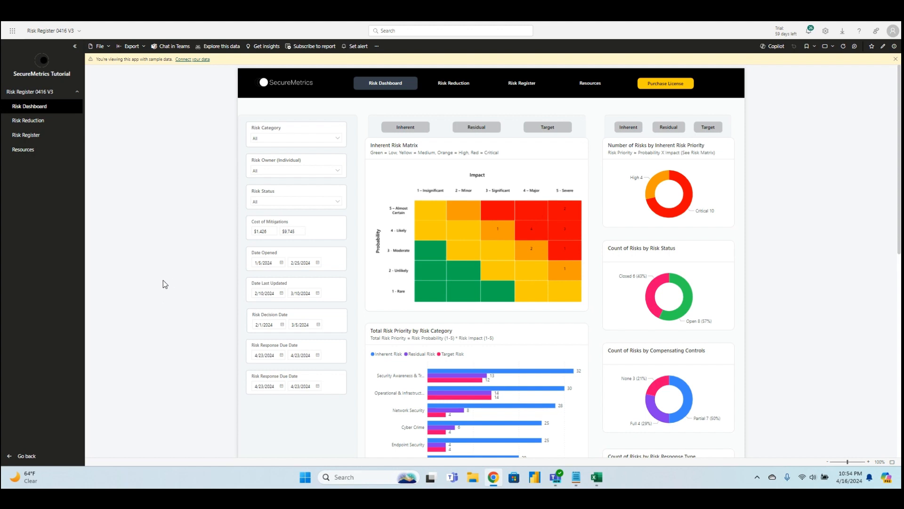
left_click(427, 100)
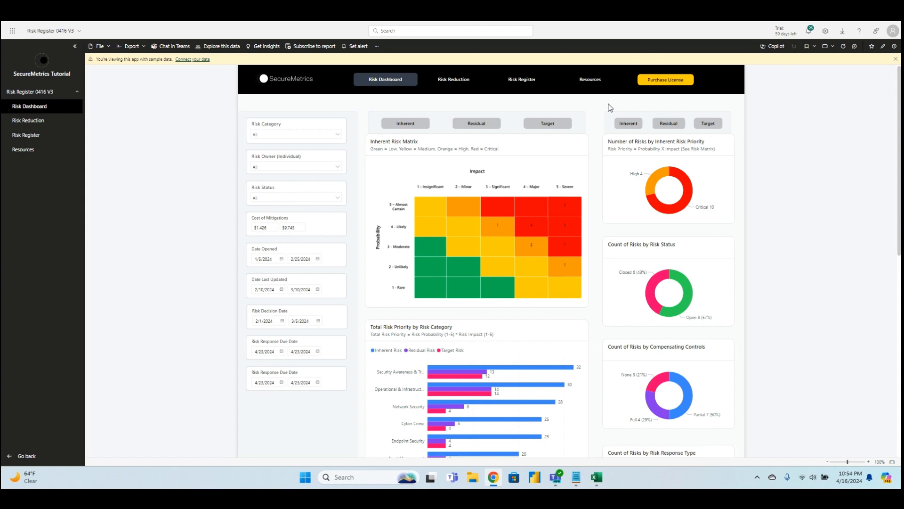
left_click(189, 60)
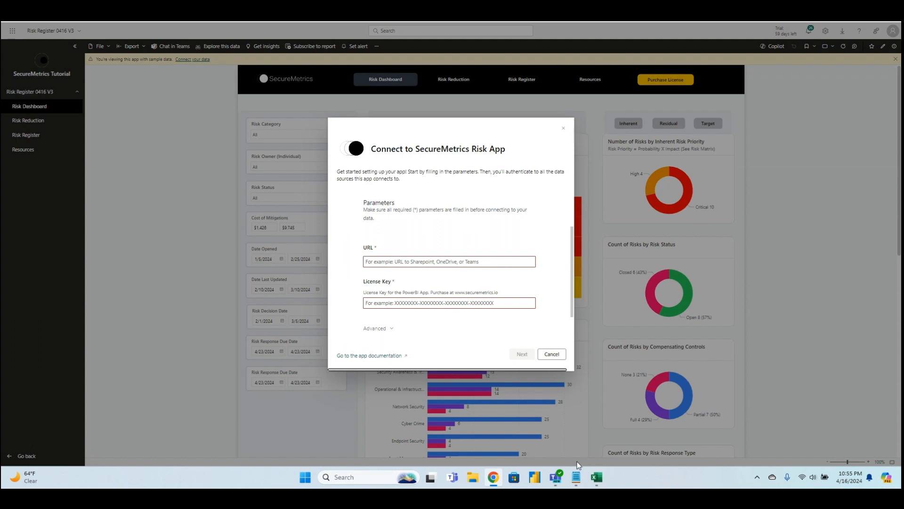
- Switch to Microsoft Teams and open Risk Register.xlsx from the General channel's files in the desktop app
left_click(557, 476)
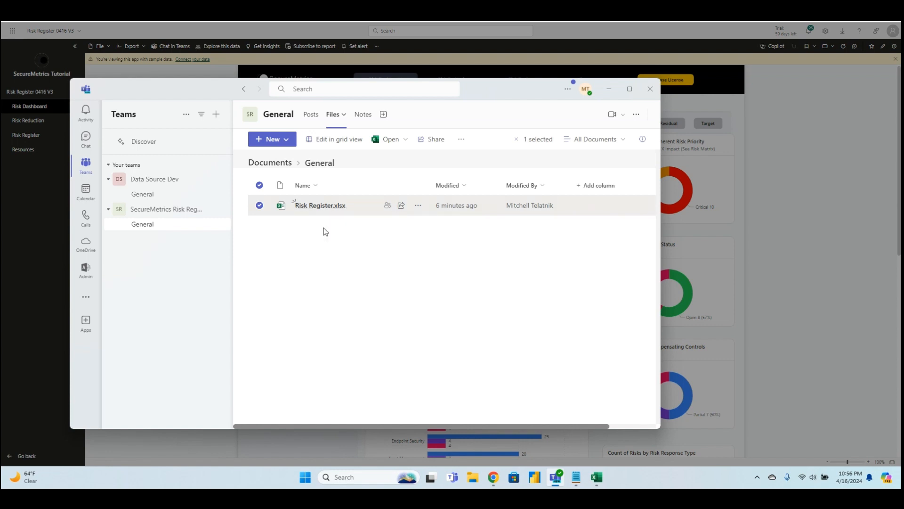
left_click(419, 211)
mouse_move(452, 167)
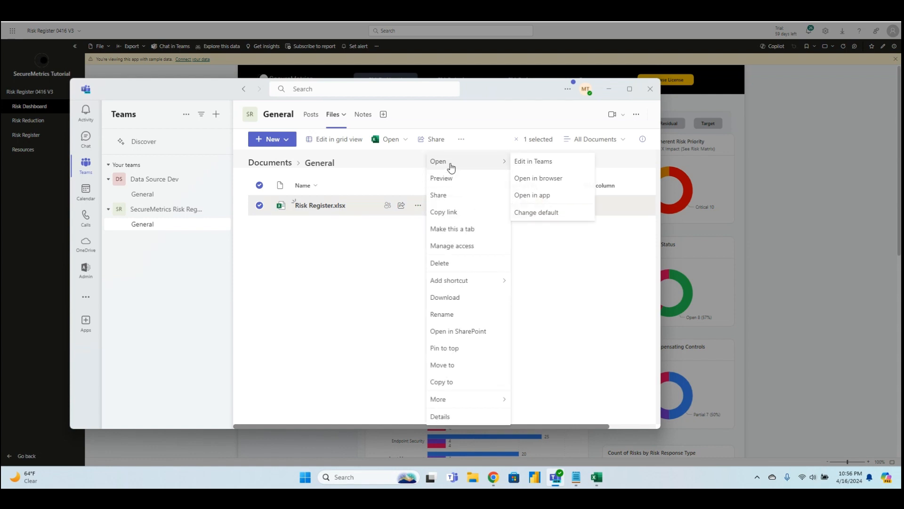
left_click(536, 198)
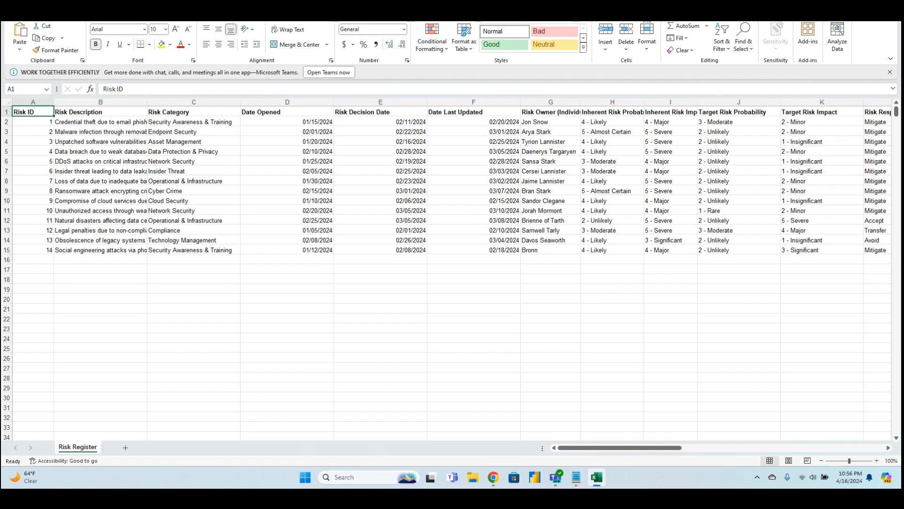
- Copy the file path of the recent Risk Register workbook to the clipboard from Excel's start page
left_click(13, 13)
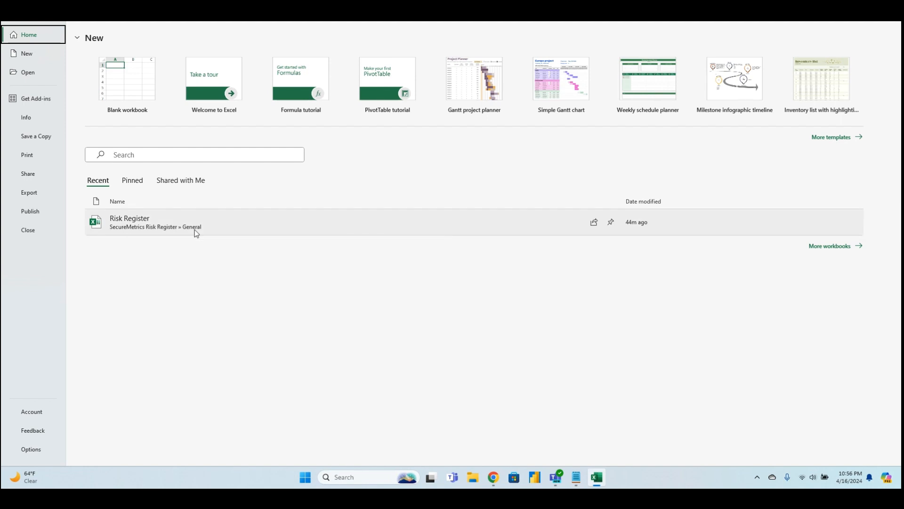
right_click(235, 220)
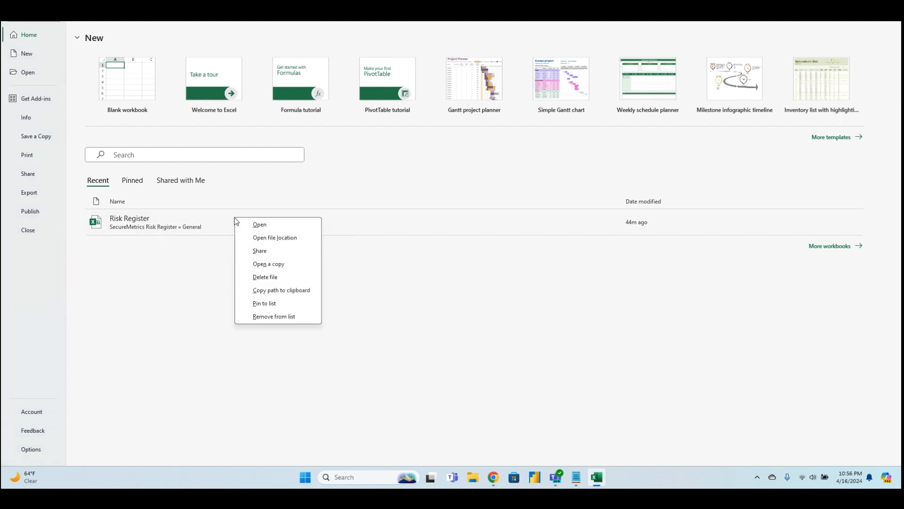
left_click(285, 291)
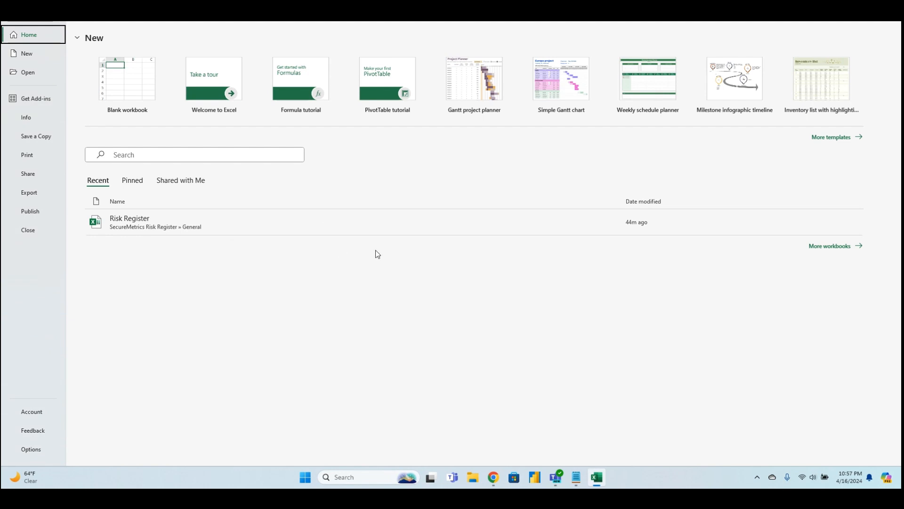
- Back in Chrome, paste the workbook path as the URL parameter without its "?web=1" suffix and enter the license key
left_click(503, 475)
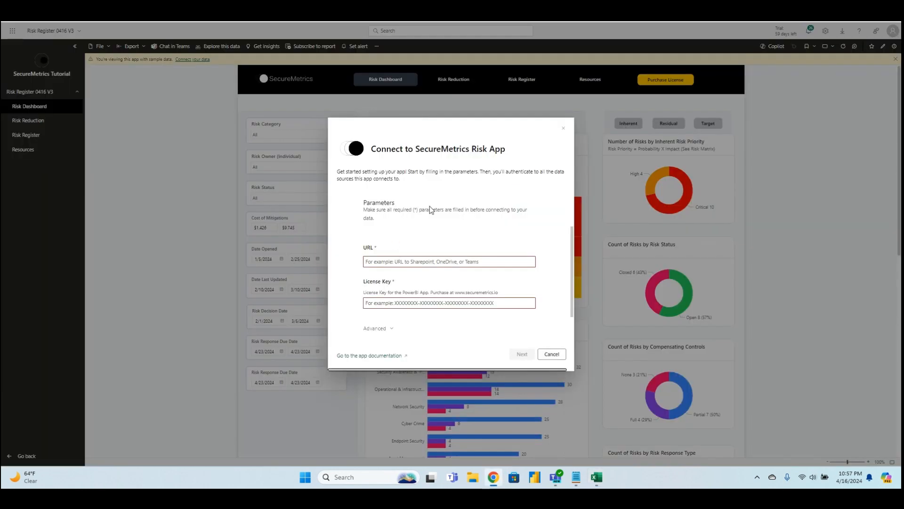
left_click(415, 262)
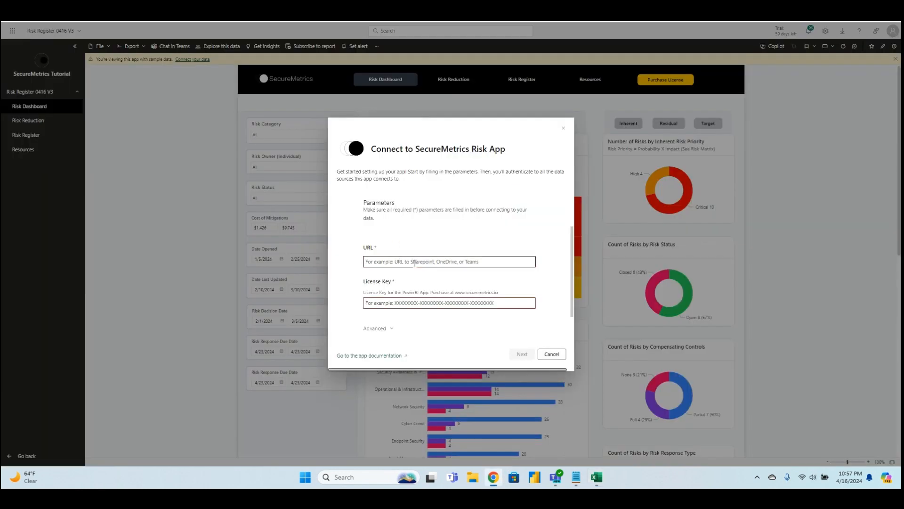
key("ctrl+v")
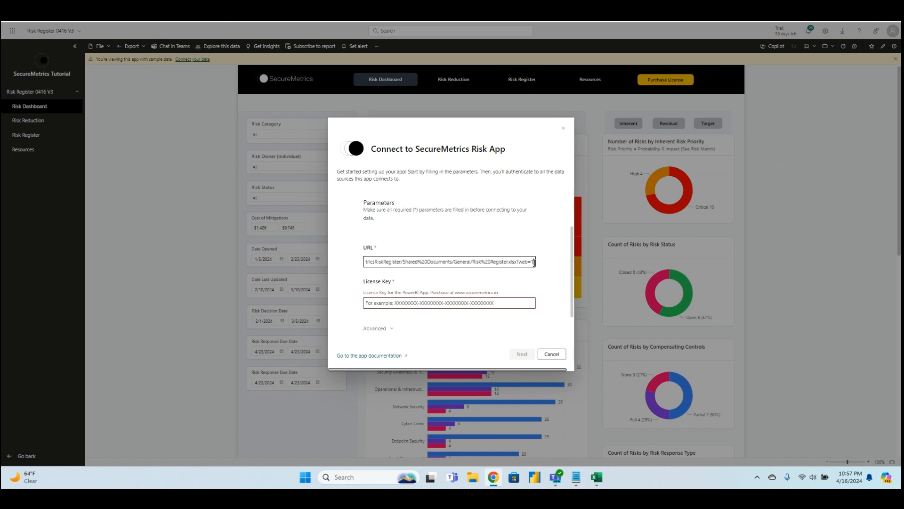
left_click_drag(534, 262, 518, 262)
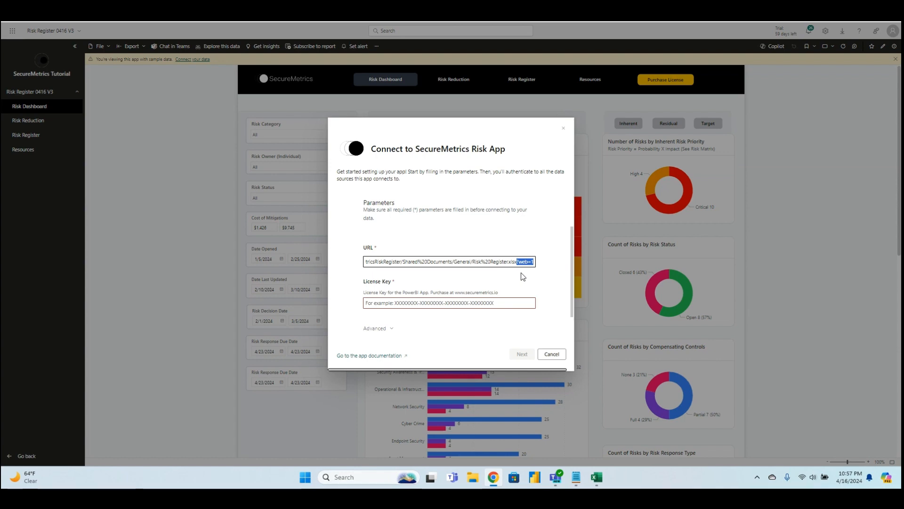
key("BackSpace")
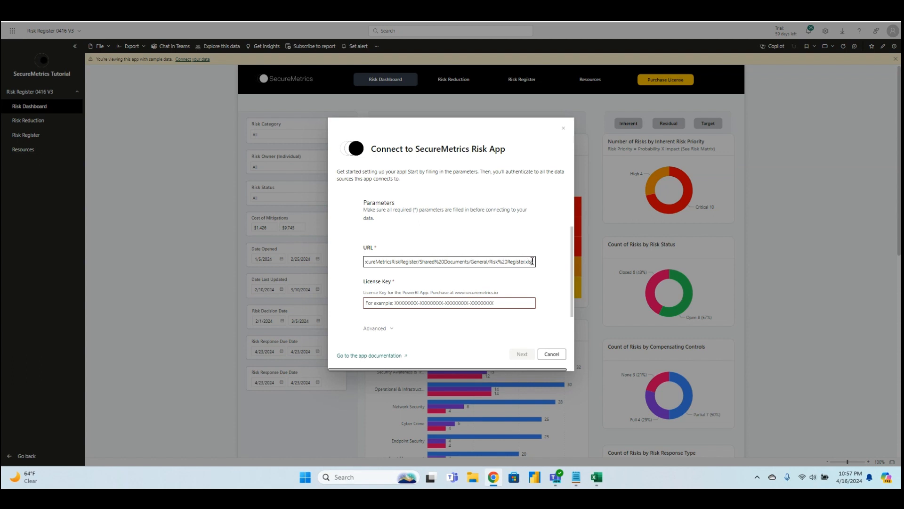
left_click(505, 304)
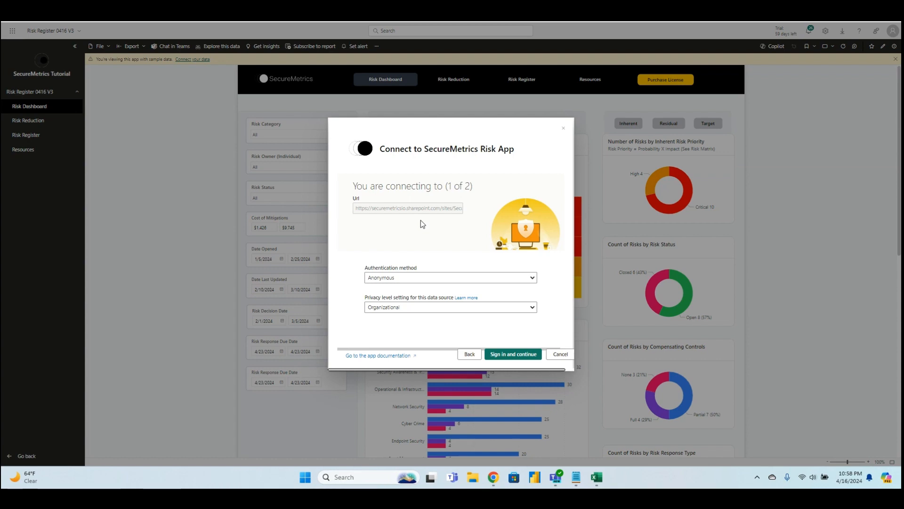
- Set the first data source to OAuth2 authentication and Private privacy level, and sign in with the already signed-in Microsoft account
left_click(433, 278)
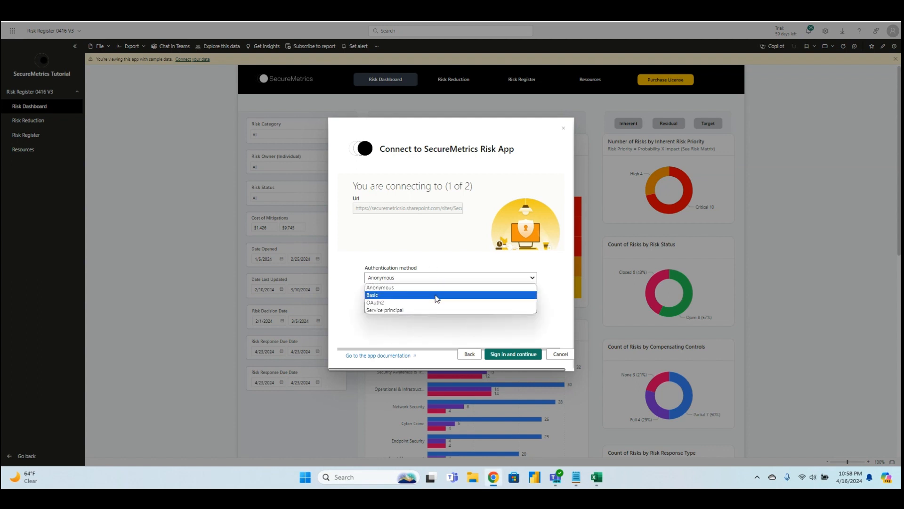
left_click(437, 304)
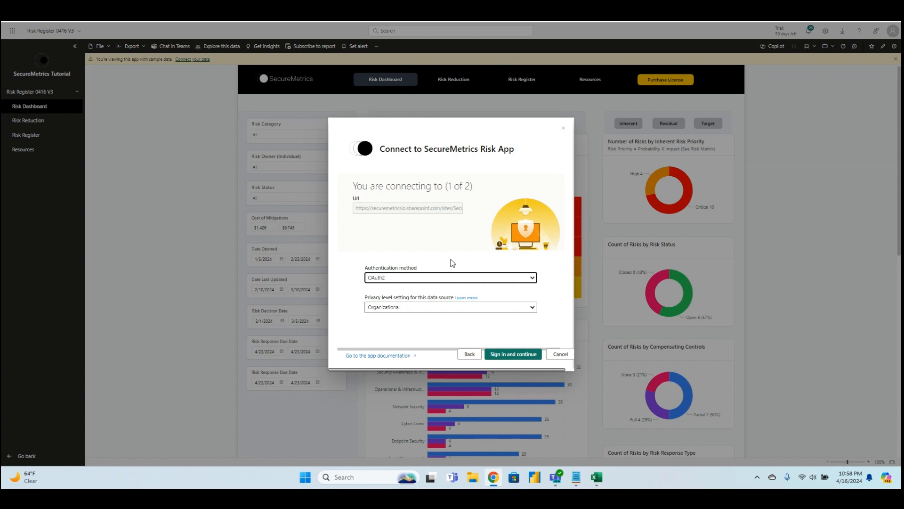
left_click_drag(364, 298, 405, 298)
left_click(406, 320)
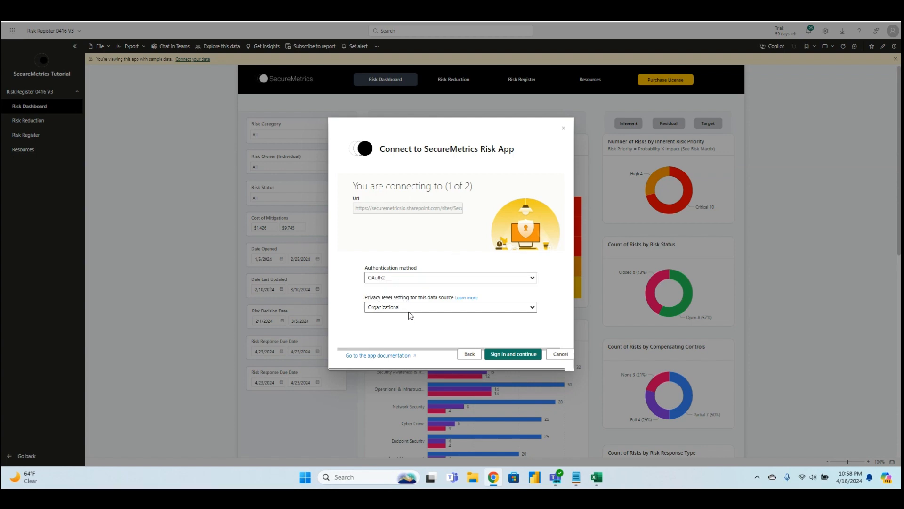
left_click(406, 307)
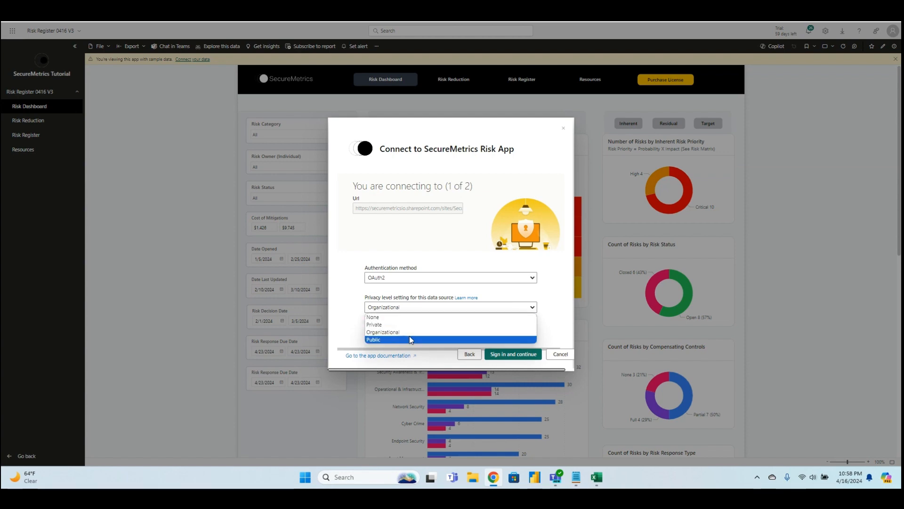
left_click(413, 326)
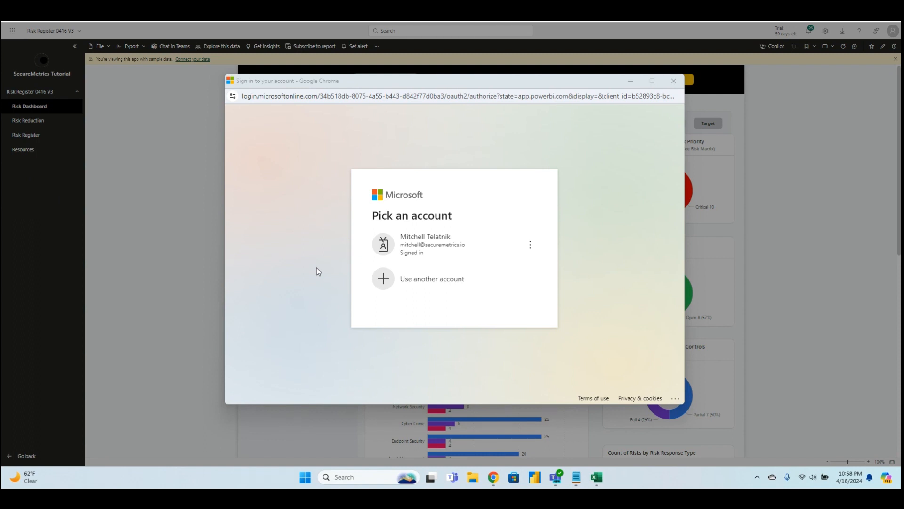
left_click(432, 248)
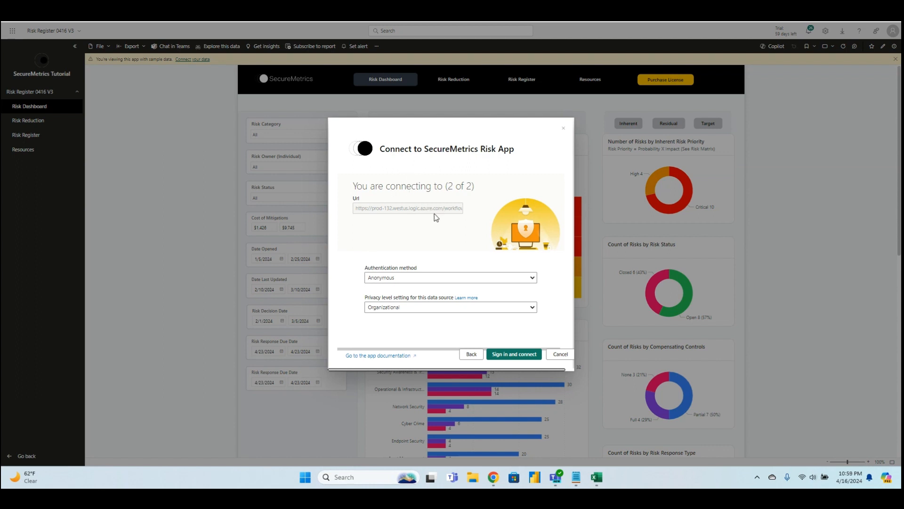
- Set the second data source's privacy level to Private, keep Anonymous authentication, and sign in and connect
left_click(416, 309)
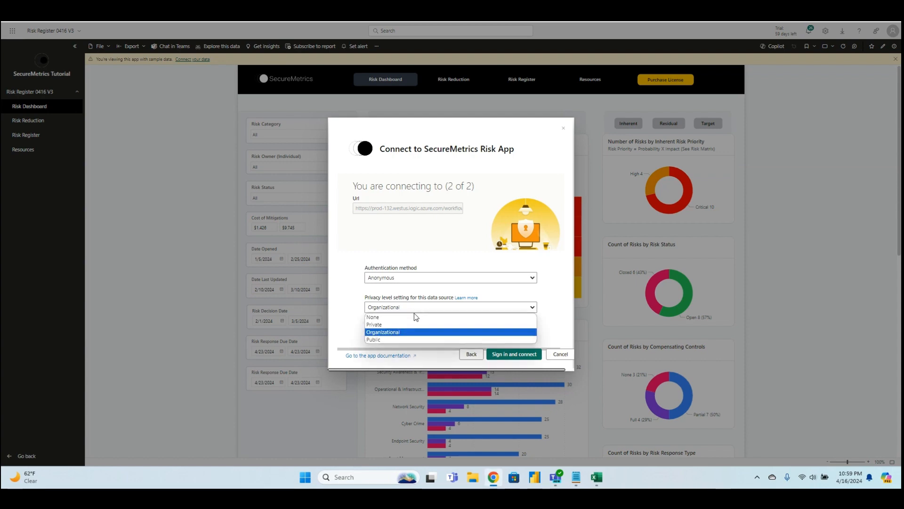
left_click(415, 316)
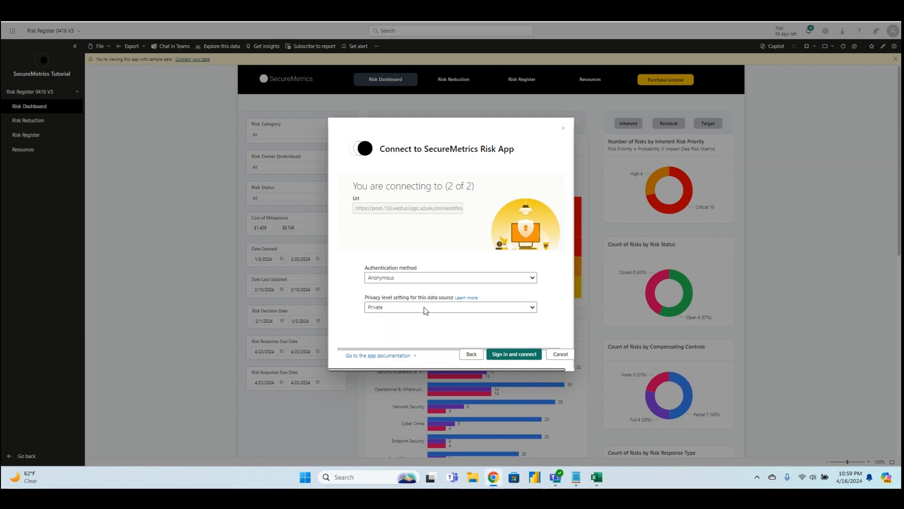
left_click(422, 308)
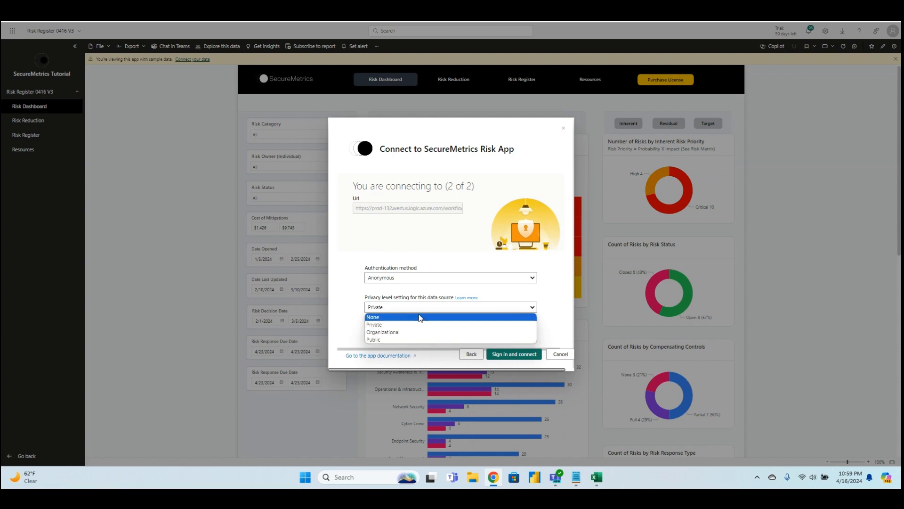
left_click(421, 324)
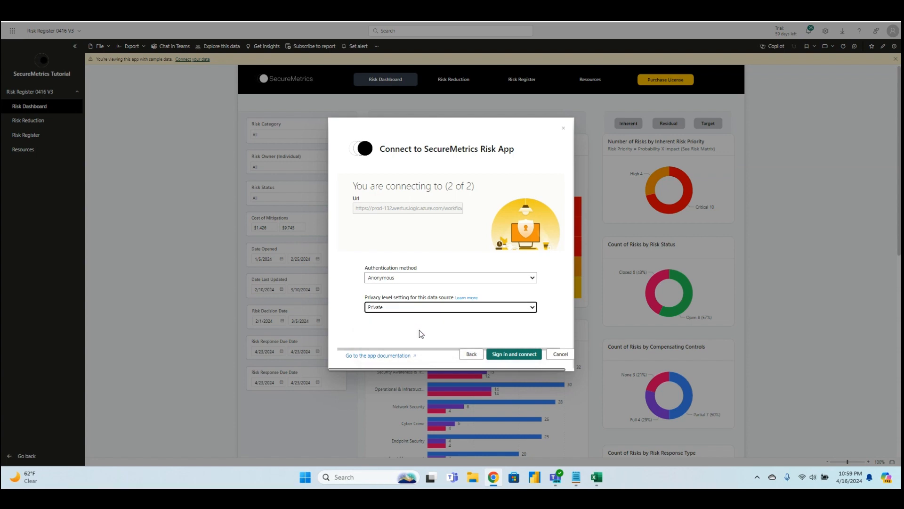
left_click(429, 309)
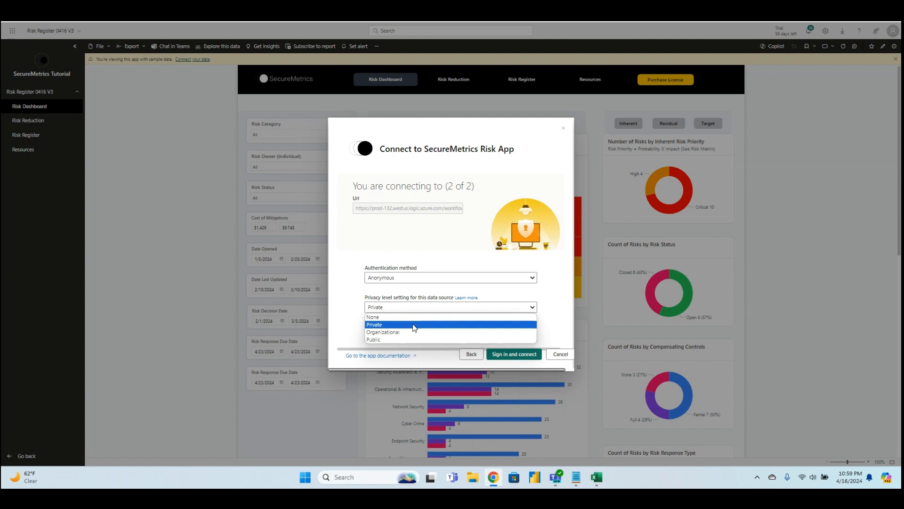
left_click(414, 325)
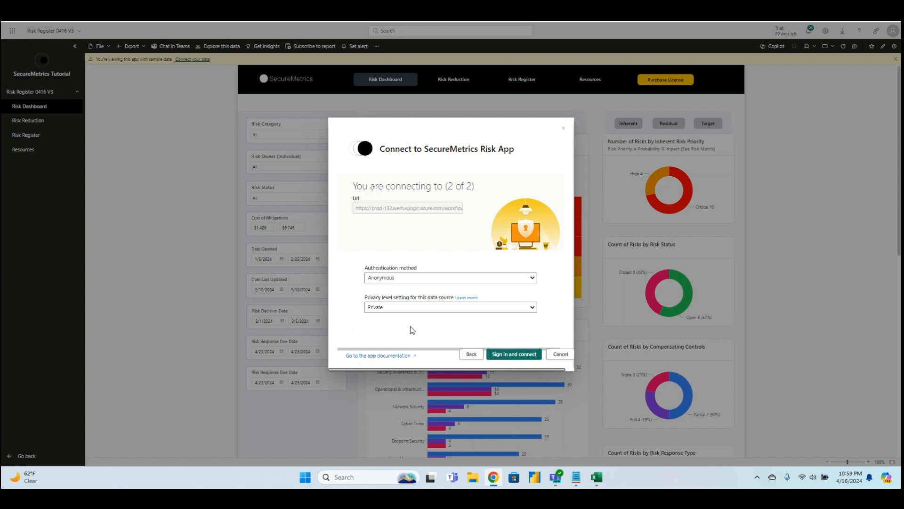
left_click(417, 280)
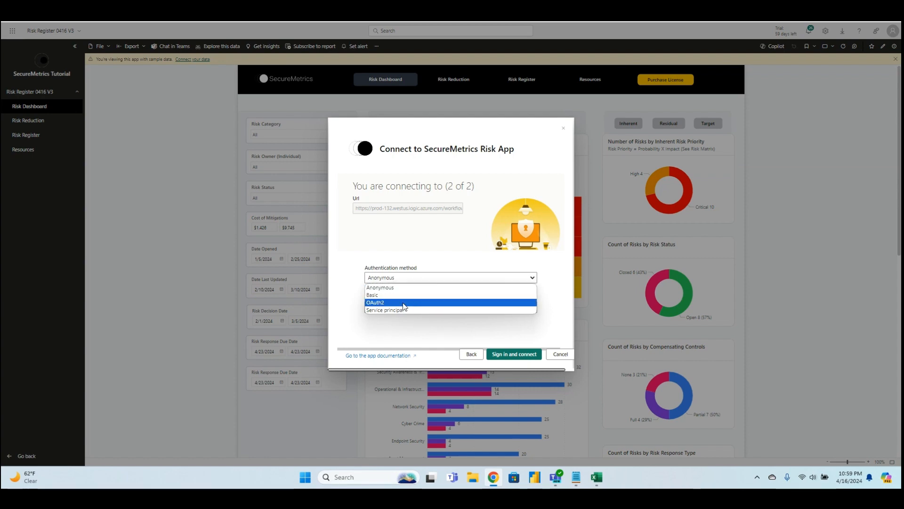
left_click(416, 261)
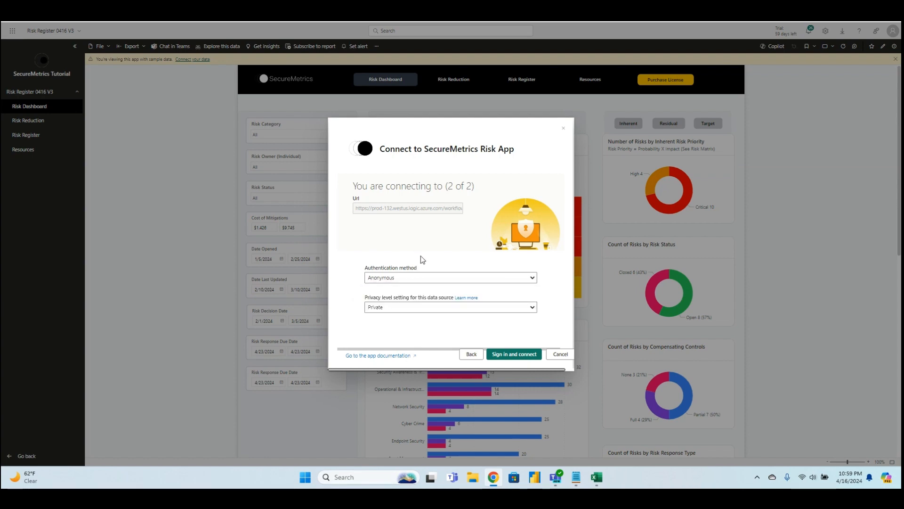
left_click(510, 356)
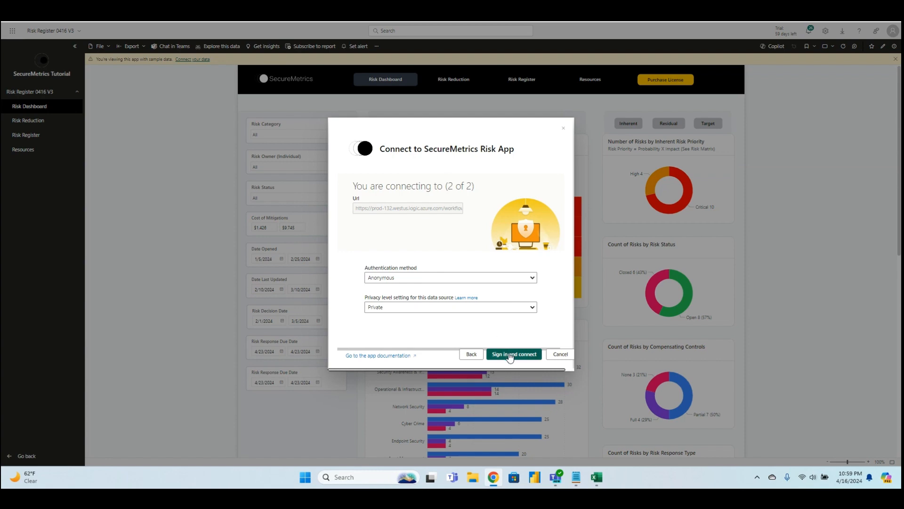